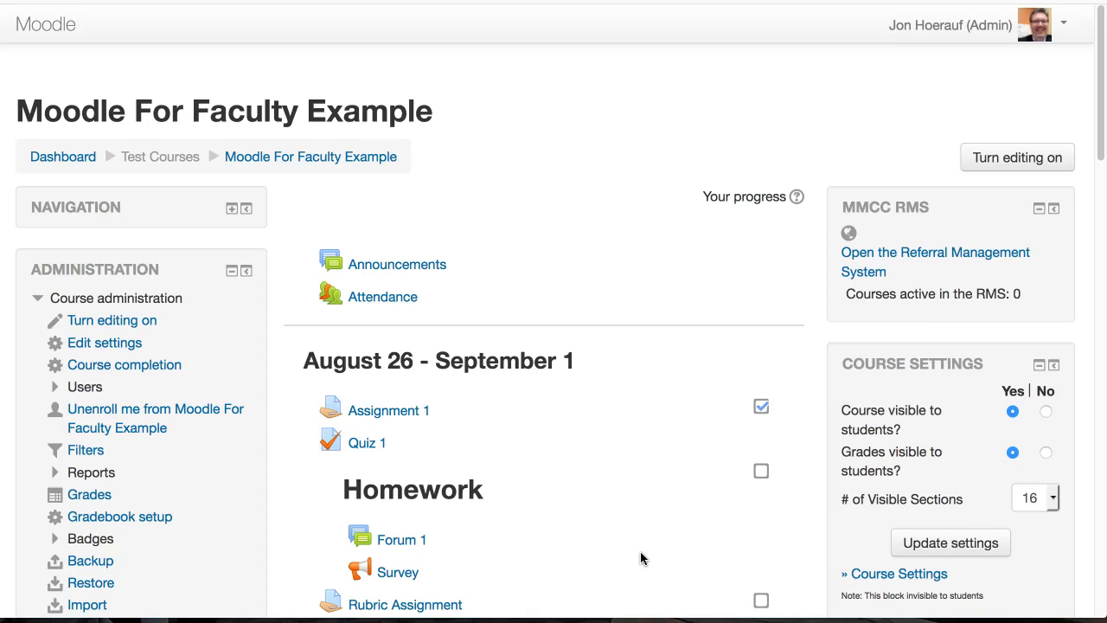
Switch to the Moodle For Faculty Import course and open its course import page
left_click(311, 24)
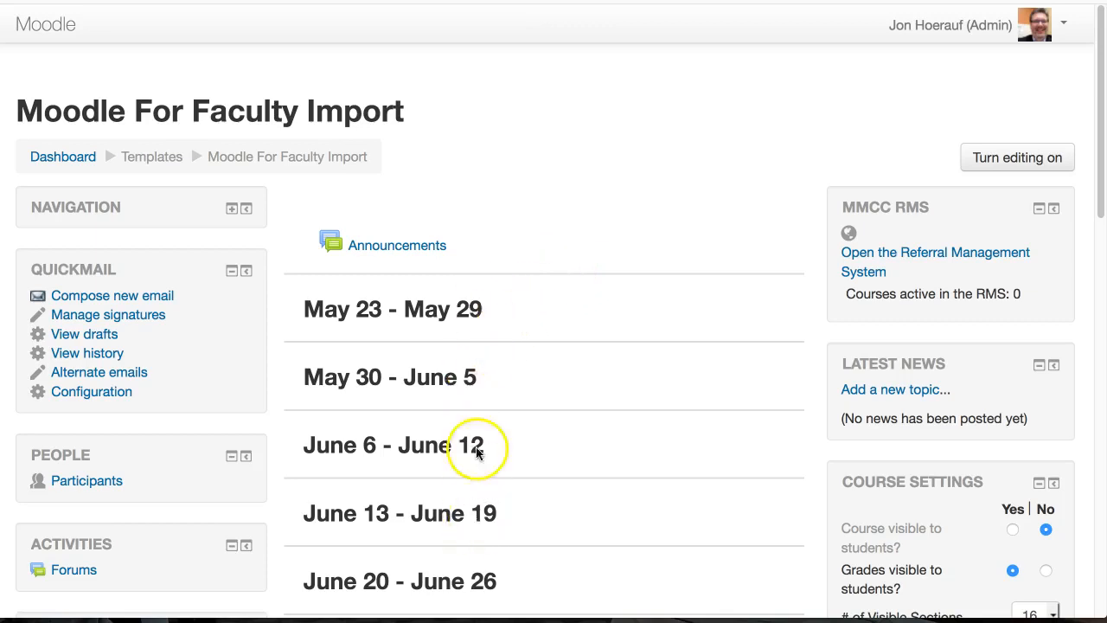
left_click(408, 252)
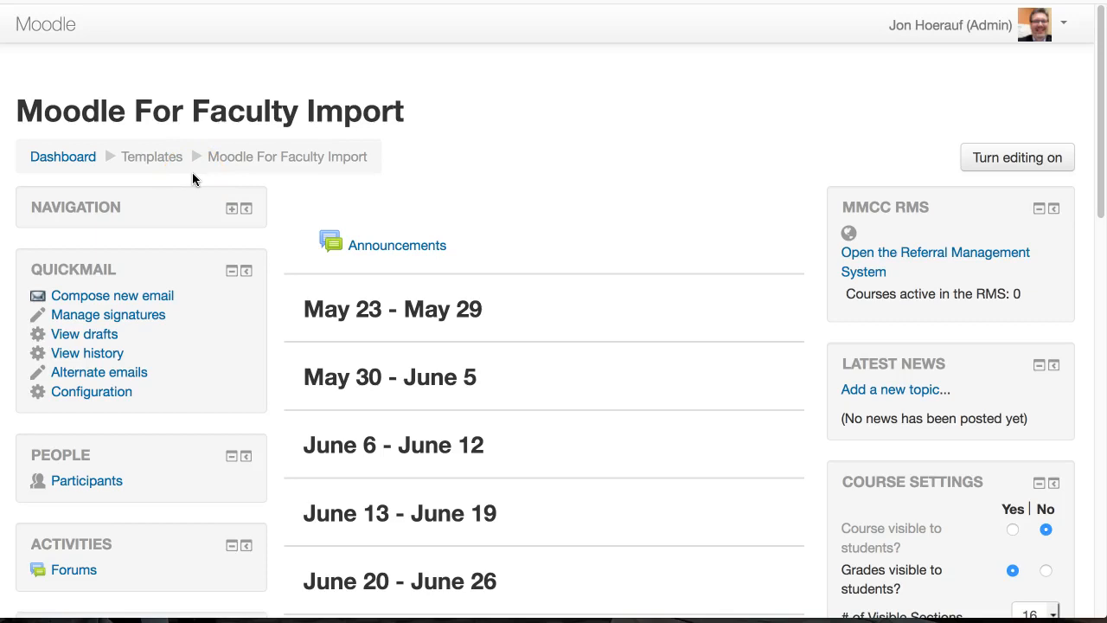
scroll(193, 178, "down", 5)
scroll(191, 219, "down", 3)
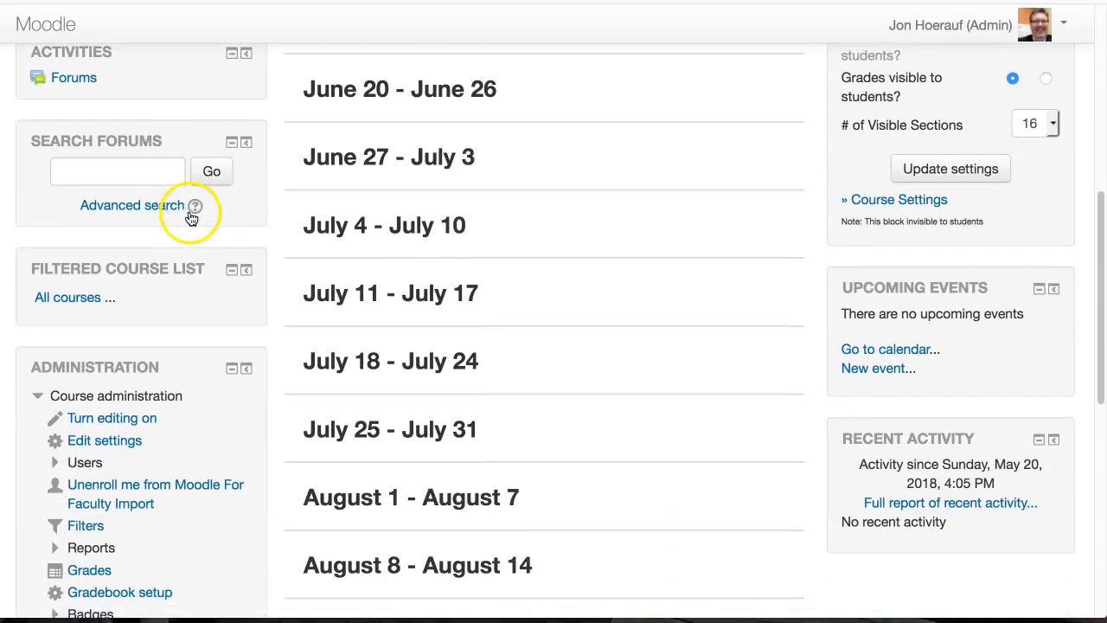
scroll(130, 485, "down", 1)
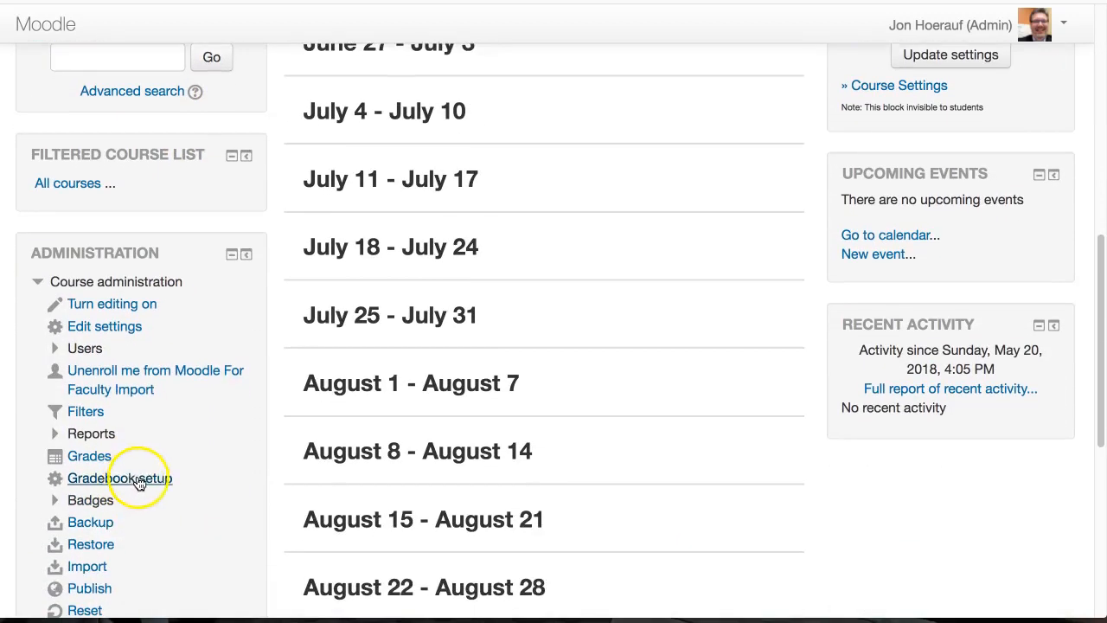
left_click(86, 569)
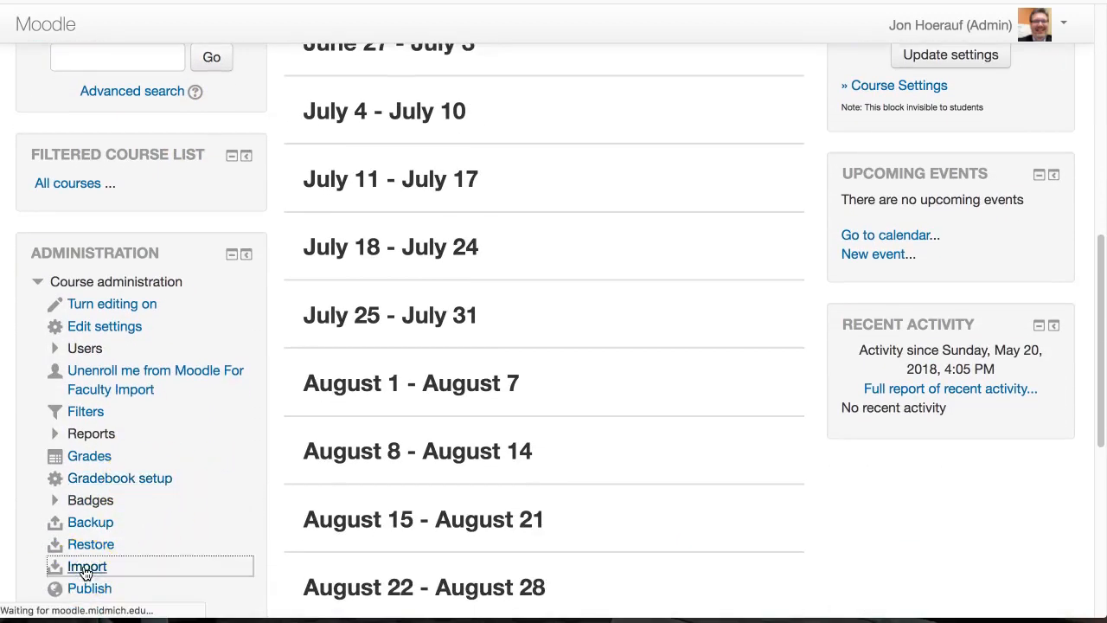
Copy the course title "Moodle For Faculty Example" from the heading of the example course's page
scroll(331, 387, "down", 12)
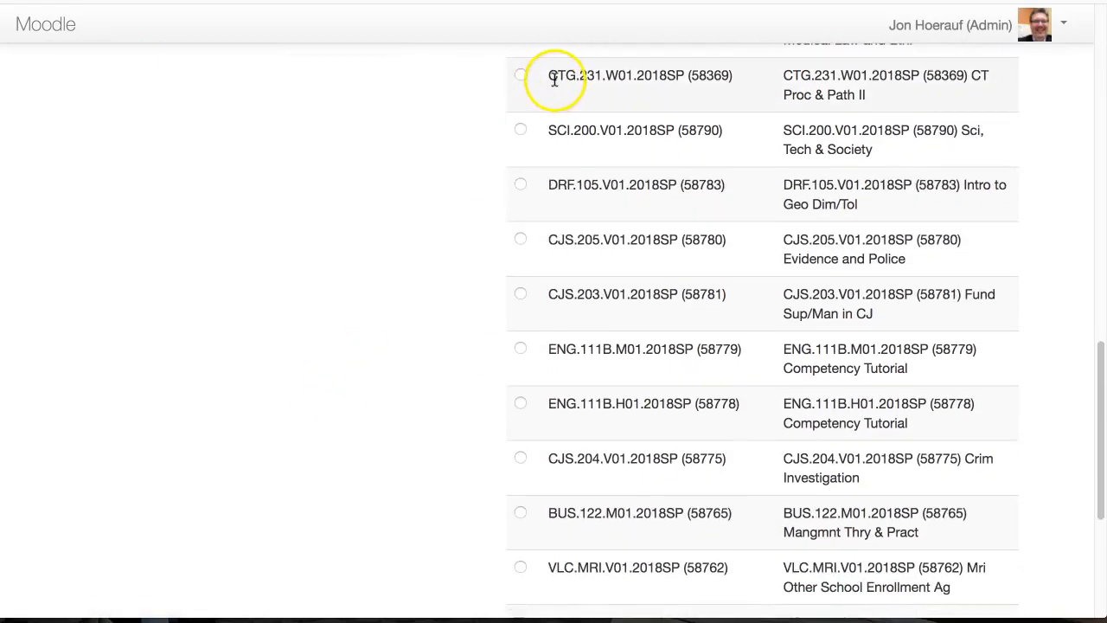
scroll(403, 292, "down", 4)
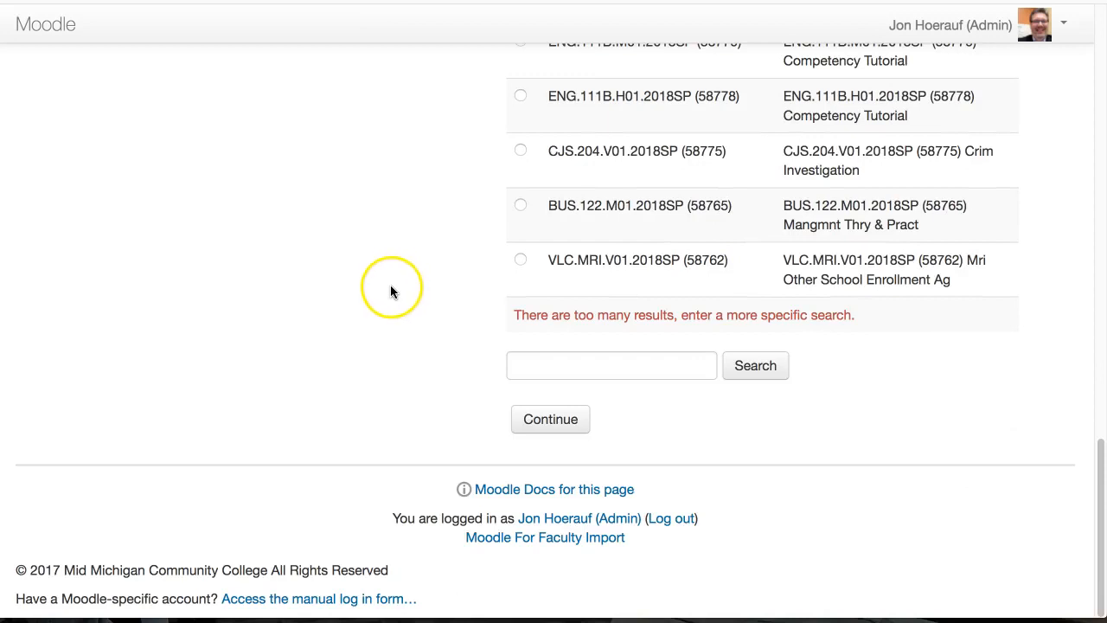
left_click(556, 366)
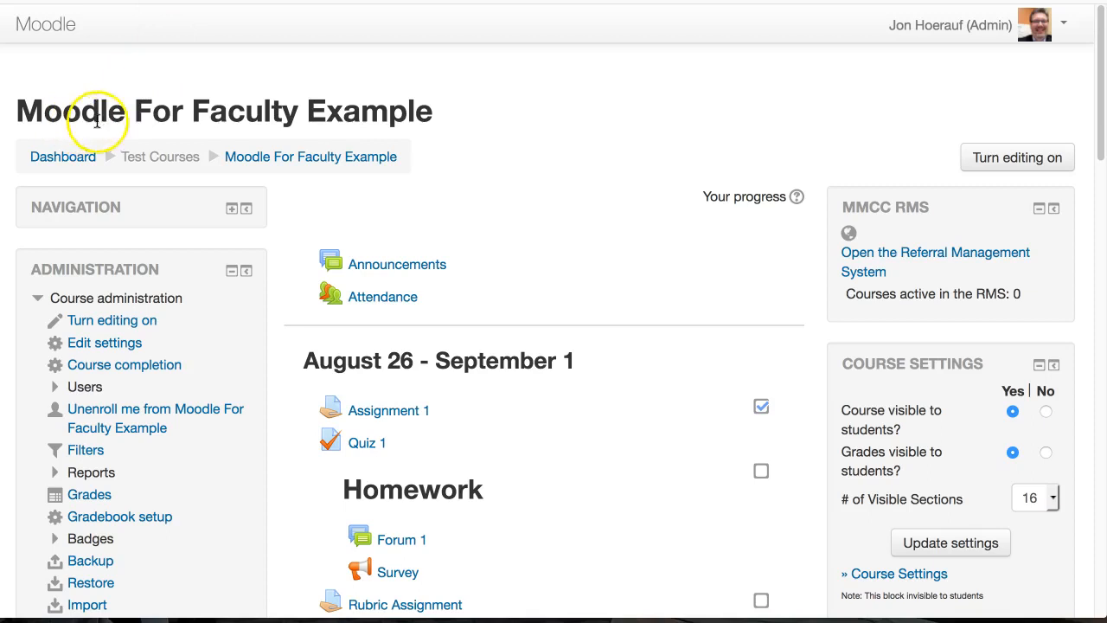
left_click_drag(432, 113, 16, 104)
right_click(46, 104)
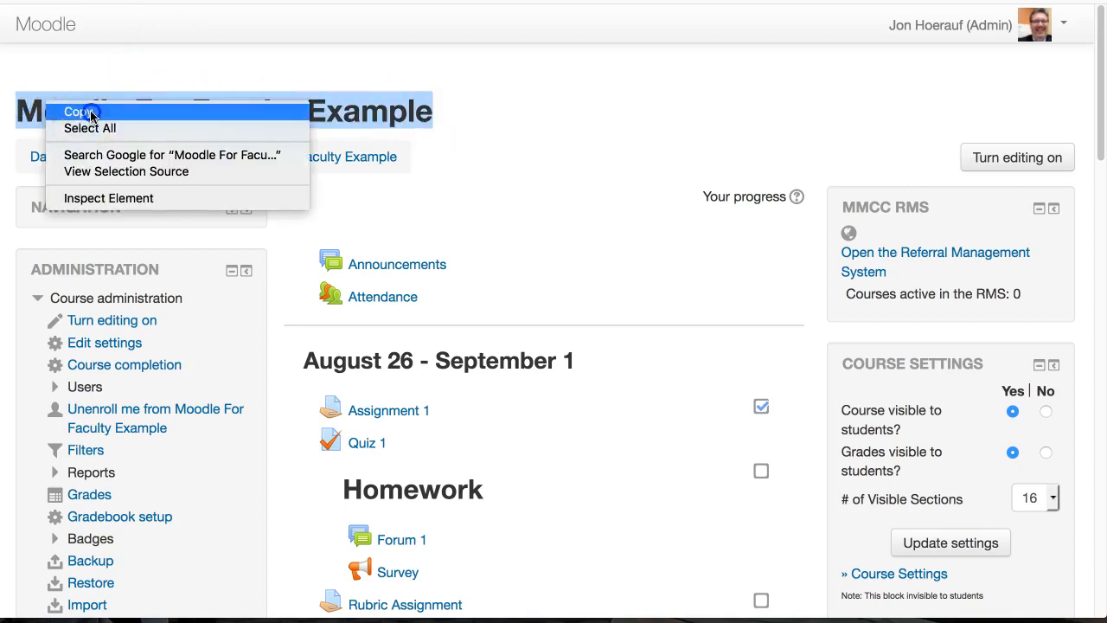
left_click(91, 112)
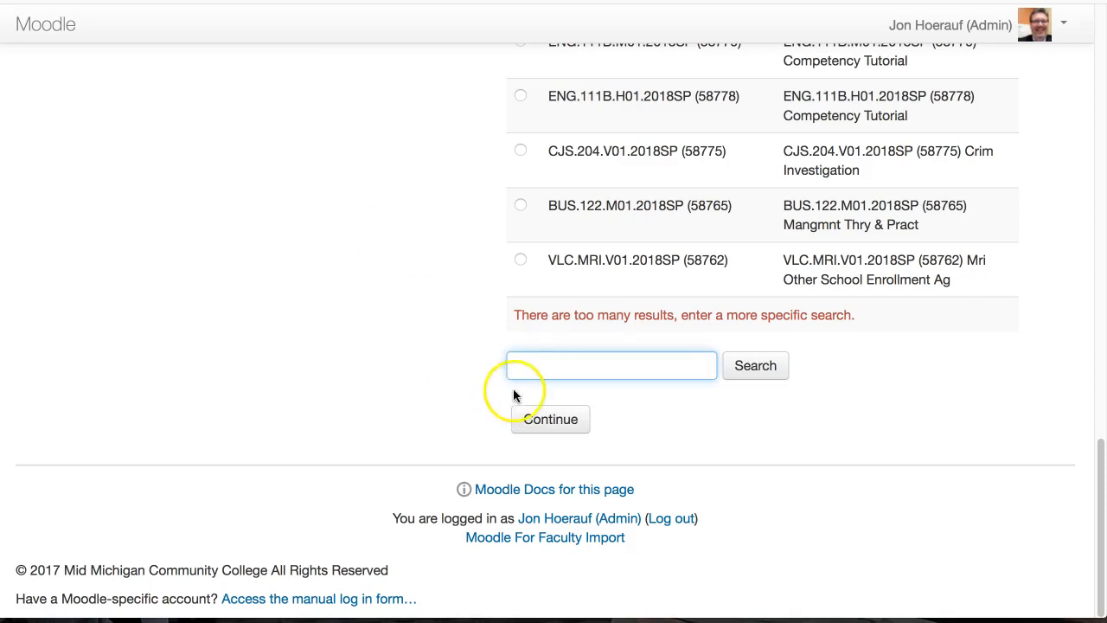
Search the import course list for the copied title "Moodle For Faculty Example"
left_click(536, 362)
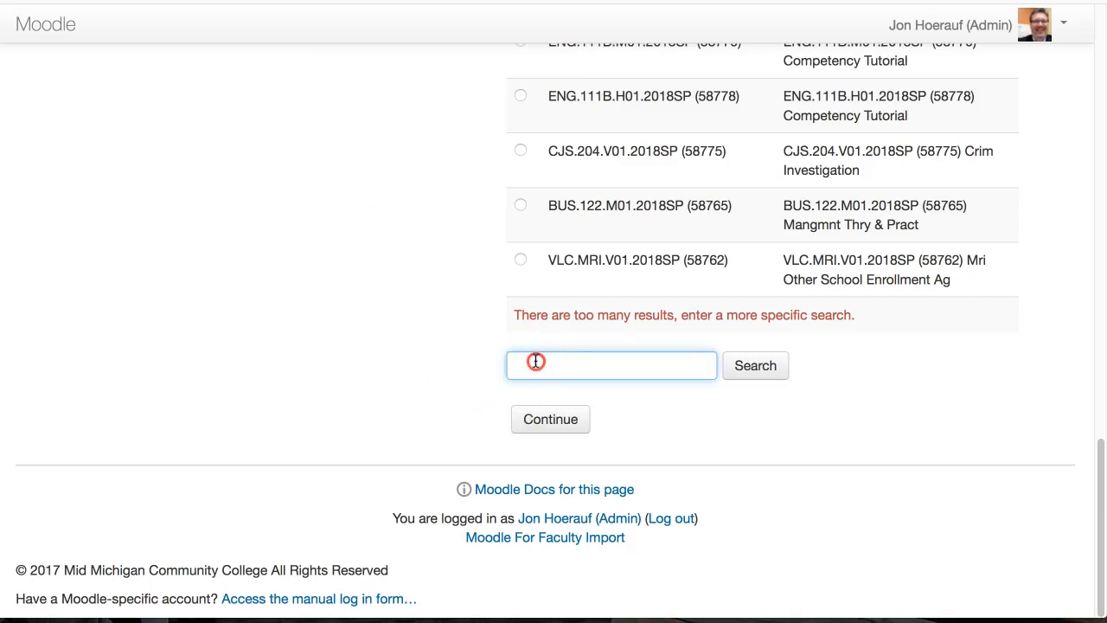
right_click(537, 362)
left_click(567, 425)
left_click(751, 366)
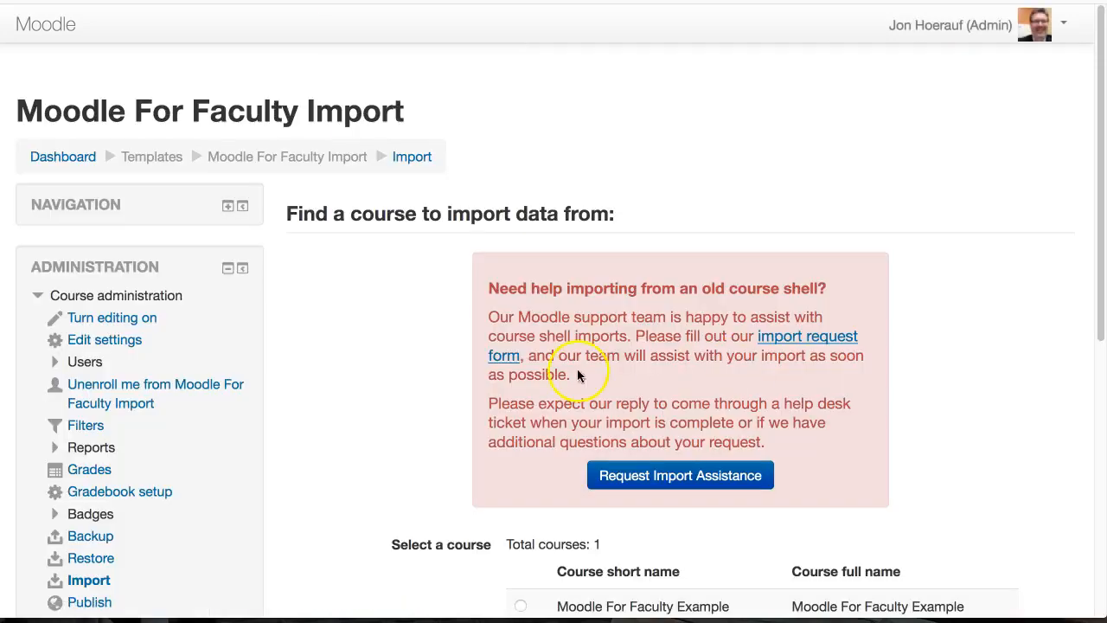
Select Moodle For Faculty Example as the course to import from and continue to the initial settings
scroll(382, 385, "down", 5)
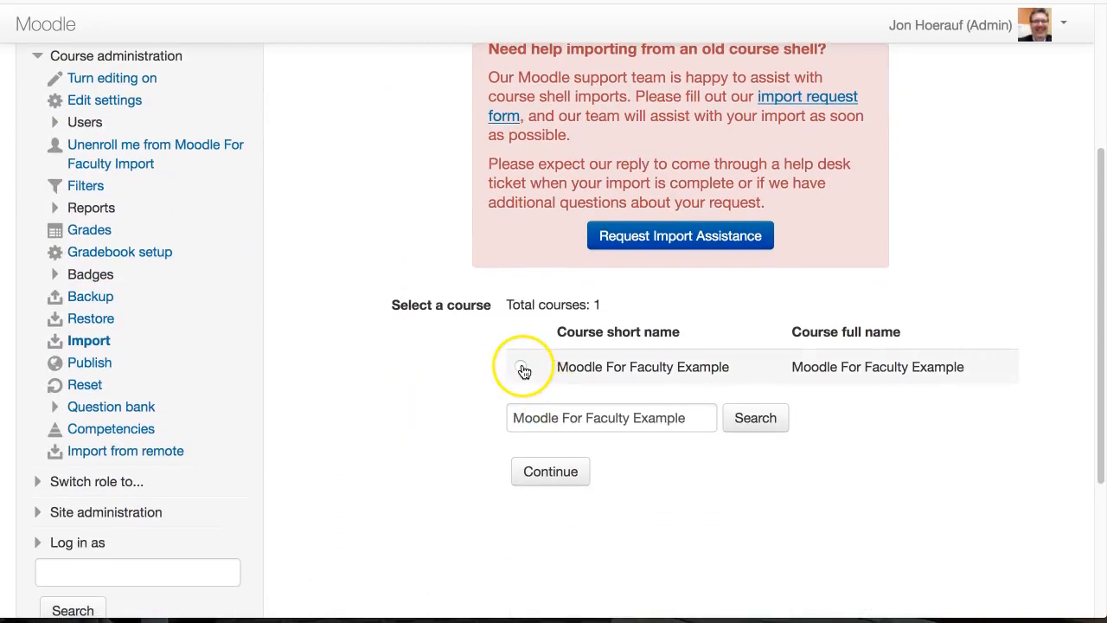
left_click(522, 369)
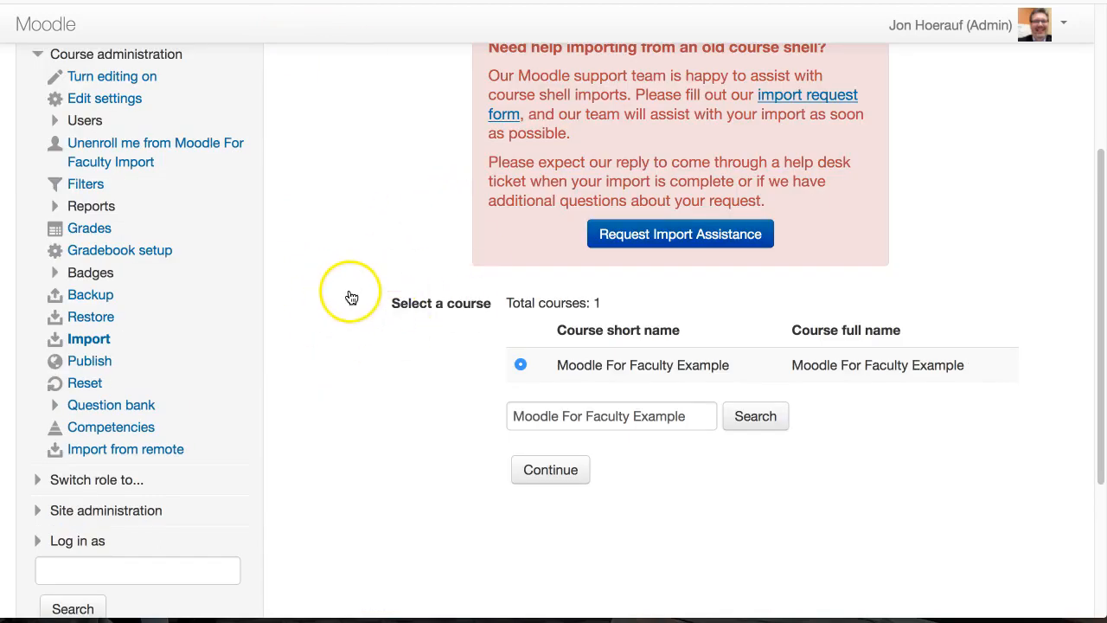
scroll(352, 294, "up", 3)
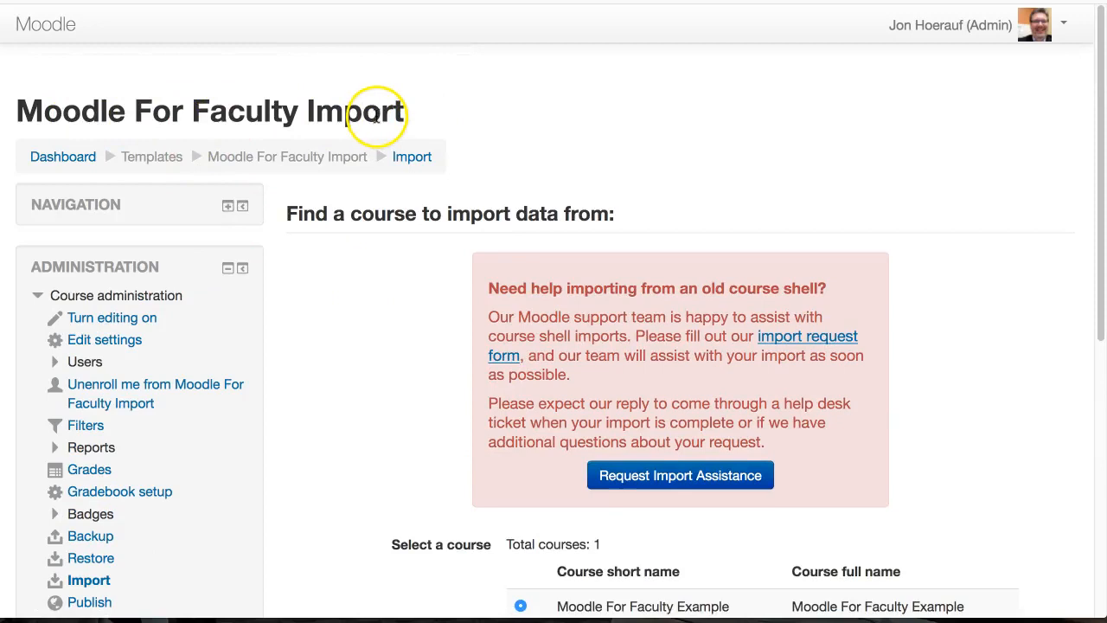
scroll(383, 217, "down", 5)
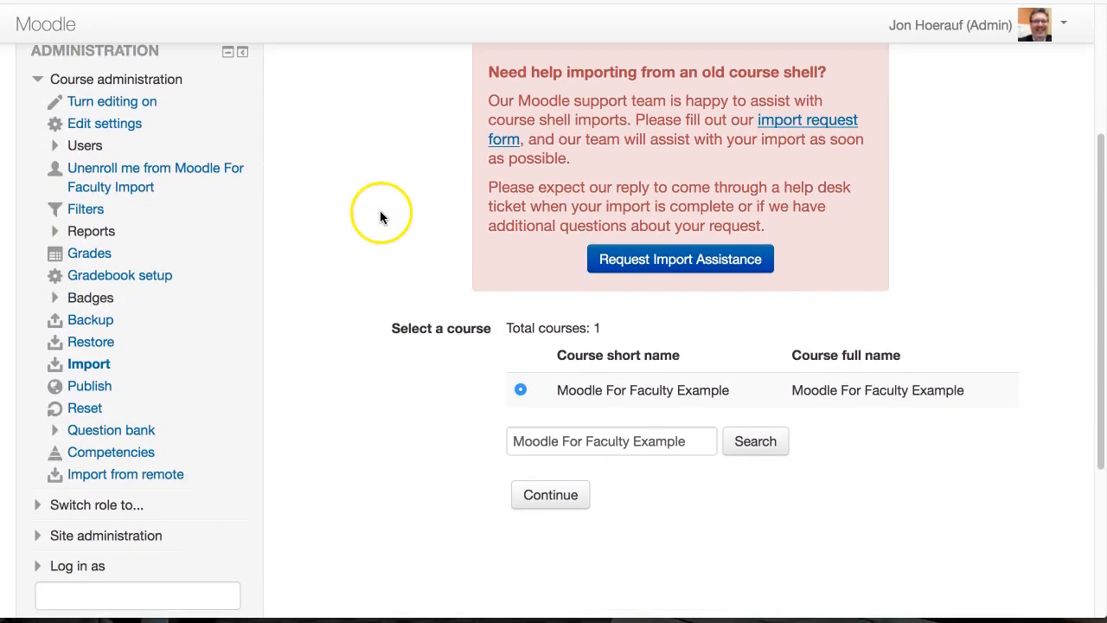
left_click(568, 501)
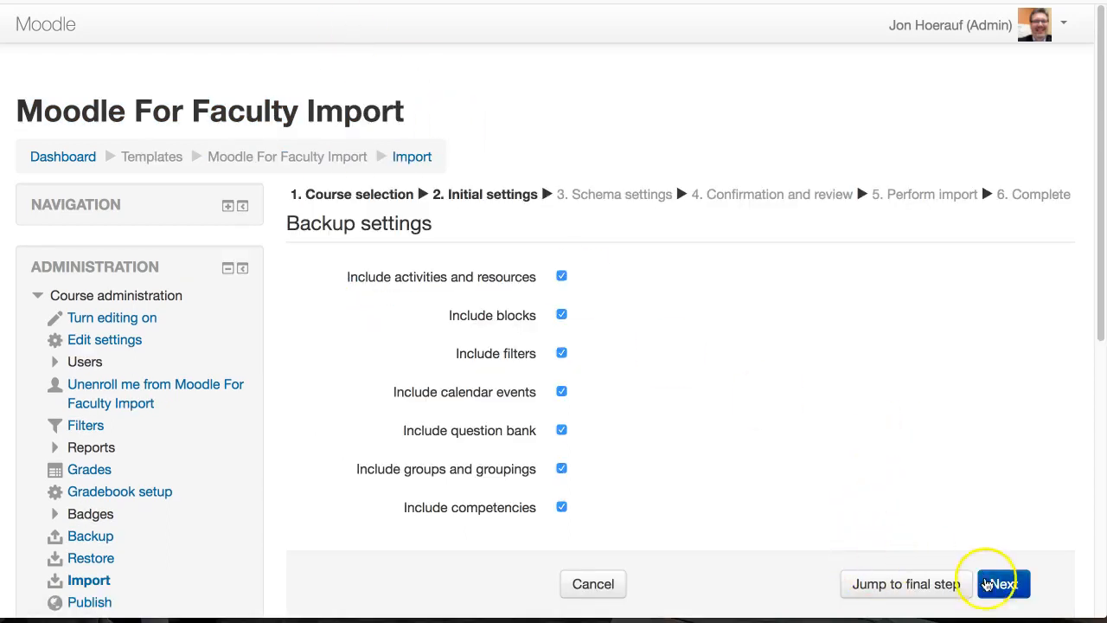
Accept the initial backup settings, exclude Announcements from the General section, and proceed to the confirmation and review stage
left_click(1003, 585)
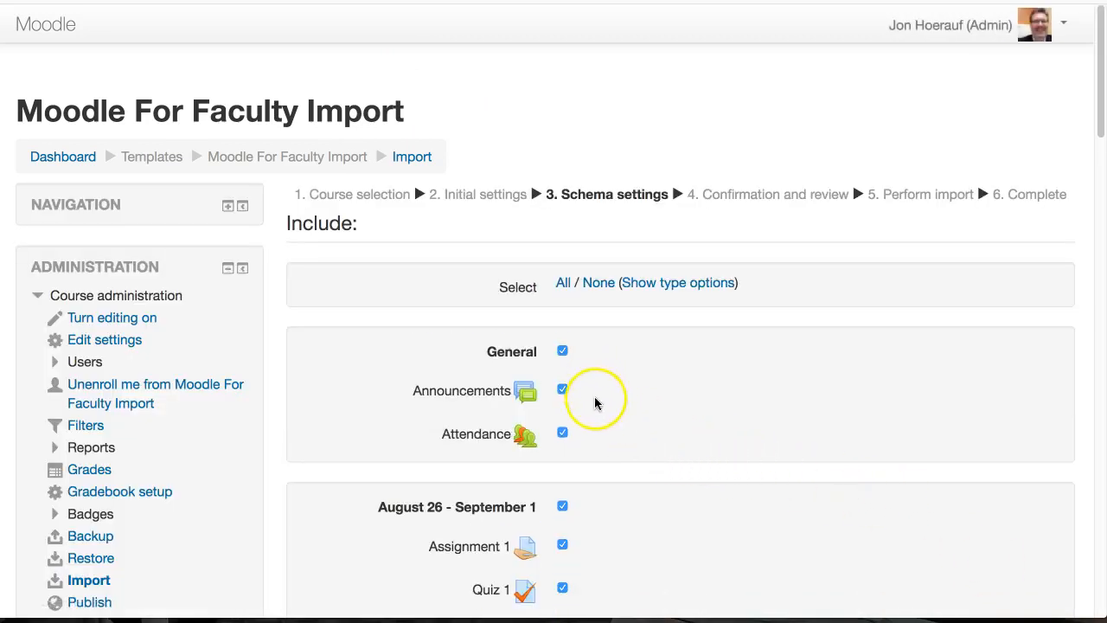
left_click(562, 390)
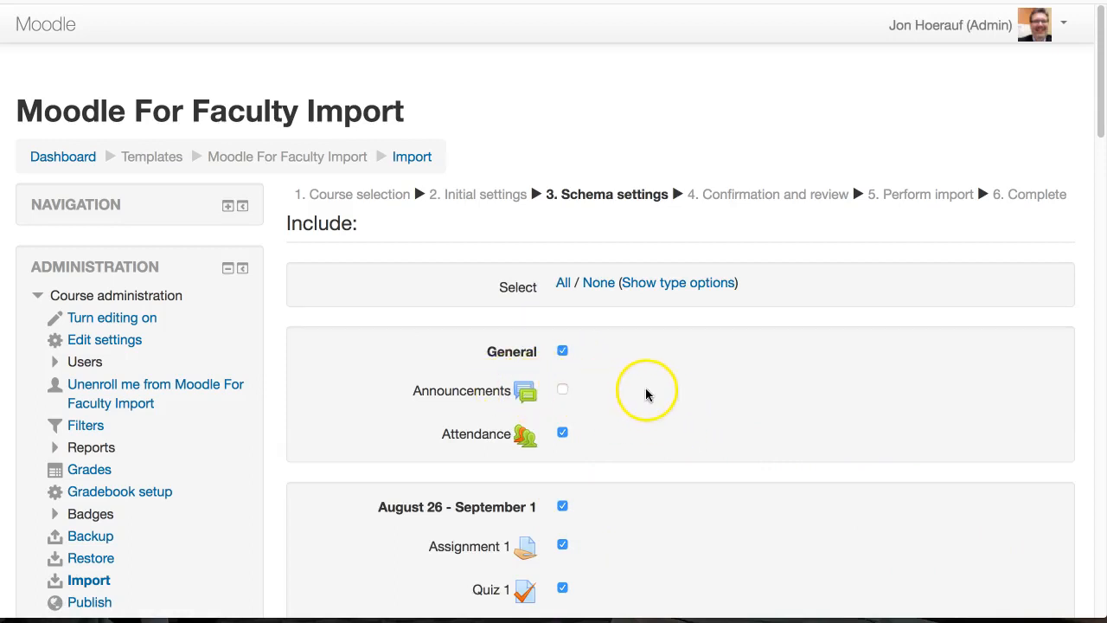
scroll(649, 390, "down", 20)
left_click(995, 391)
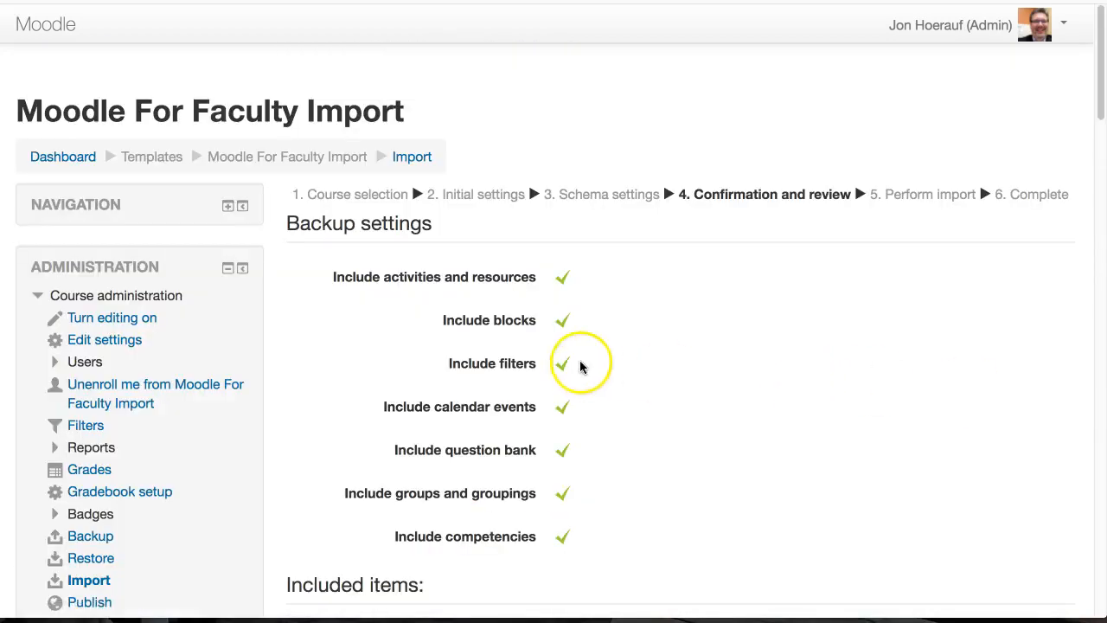
Review the included items, perform the import, and return to the Moodle For Faculty Import course
scroll(625, 358, "down", 15)
scroll(626, 355, "down", 15)
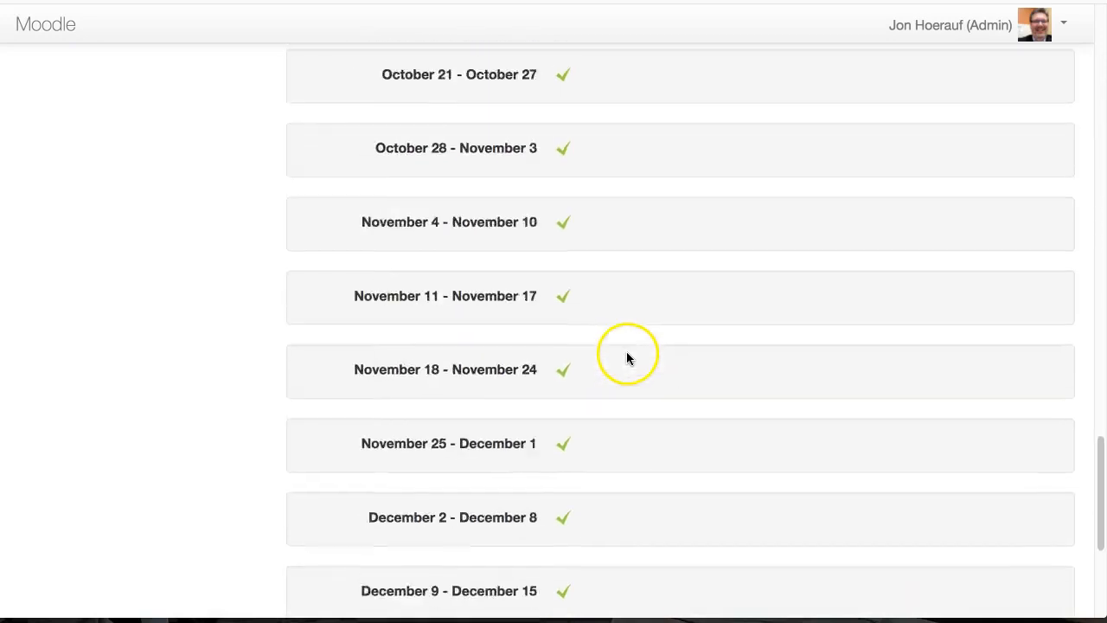
left_click(965, 370)
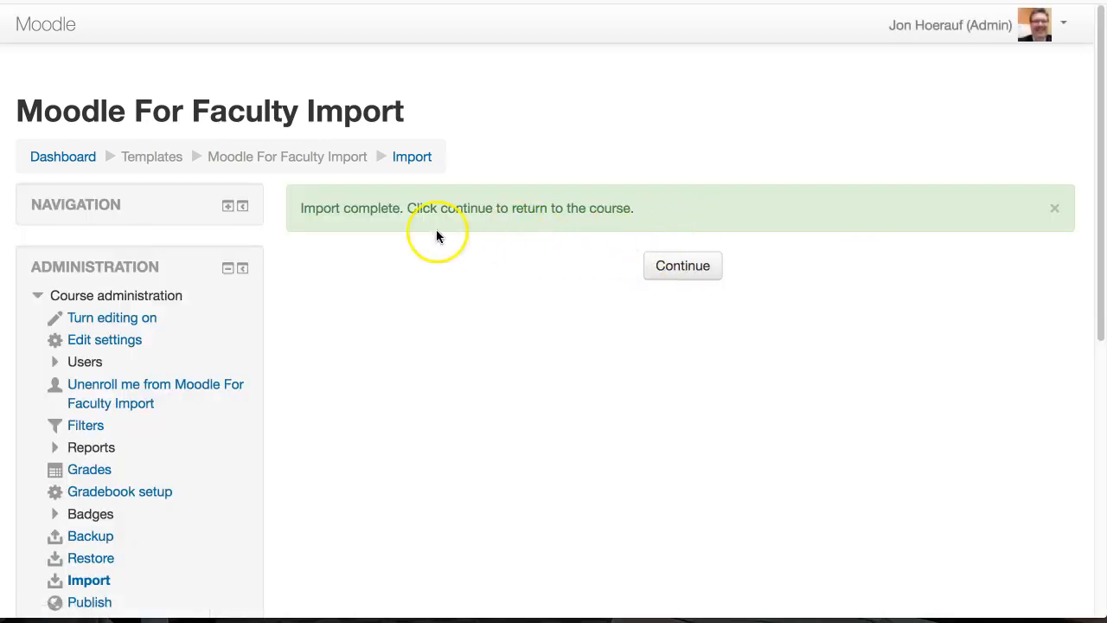
left_click(683, 270)
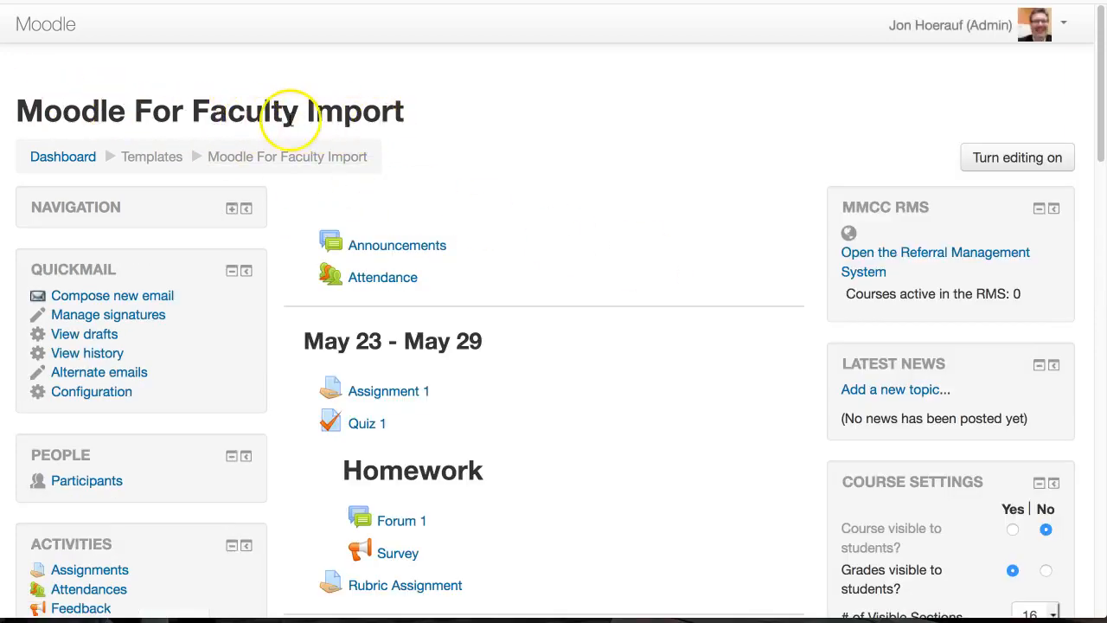
Look over the imported course content and open the settings of Assignment 1 in the May 23 - May 29 section
scroll(528, 297, "down", 3)
scroll(536, 350, "down", 5)
scroll(535, 350, "up", 8)
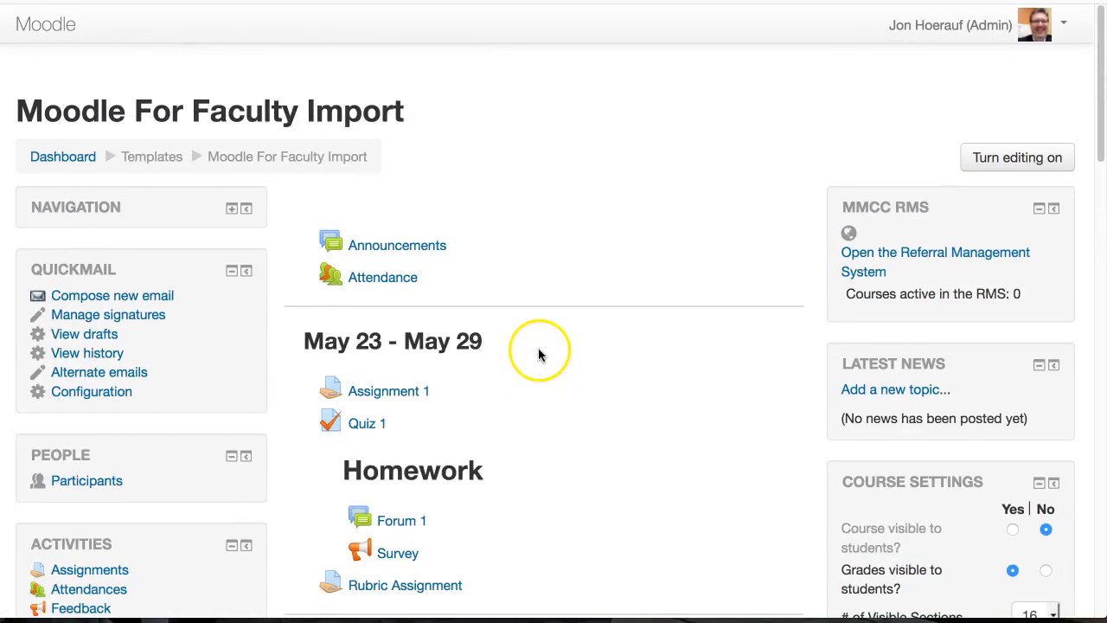
left_click(391, 391)
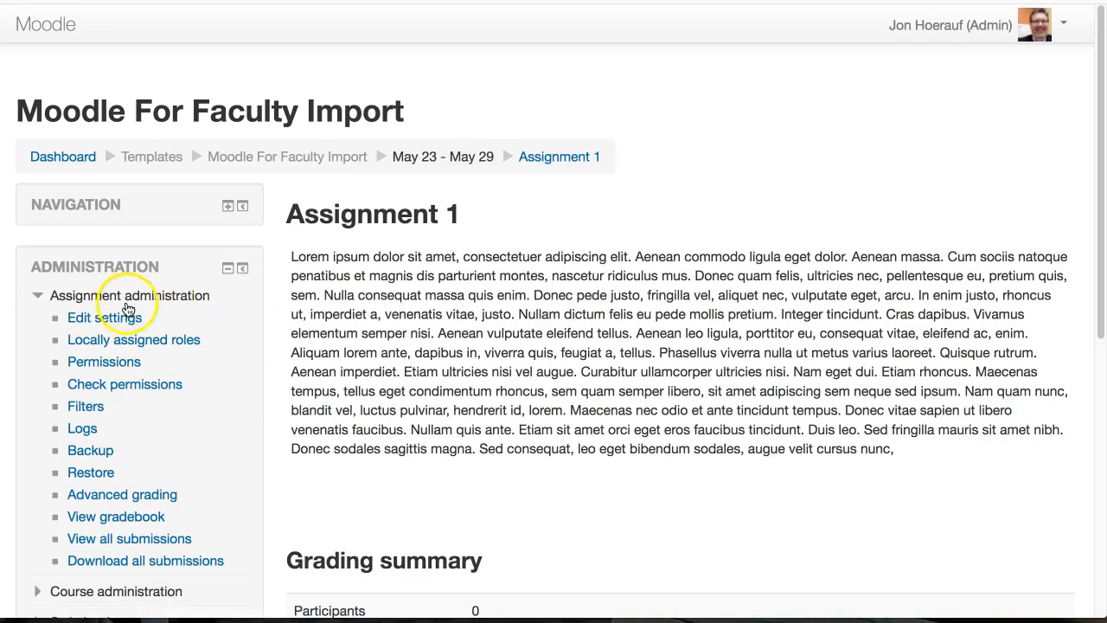
left_click(124, 318)
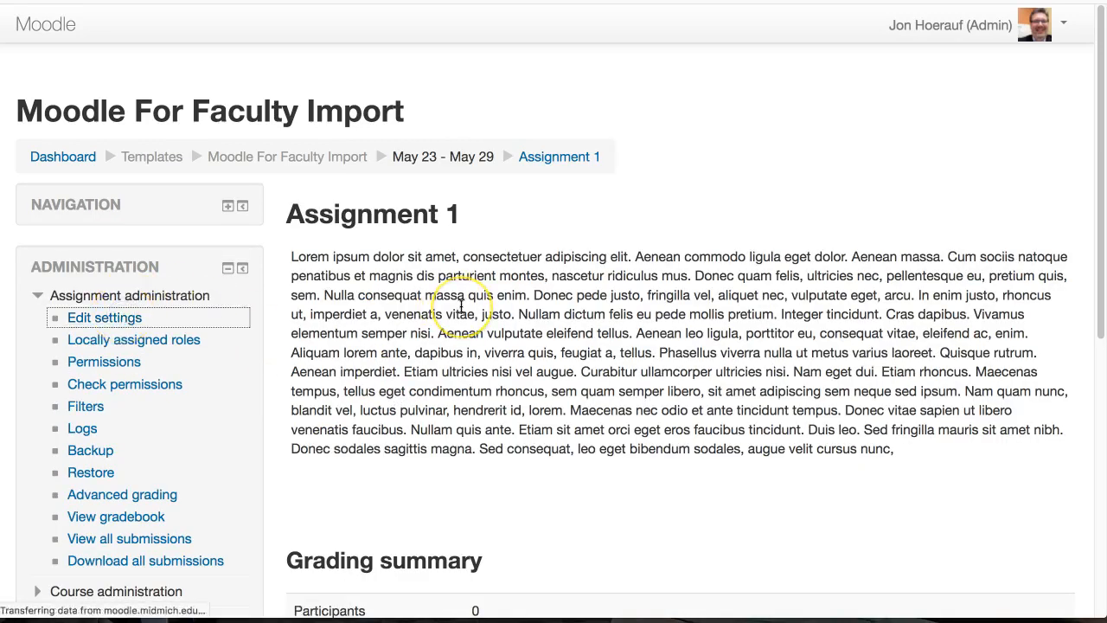
Set the year of Assignment 1's allow-submissions-from, due and cut-off dates to 2018
scroll(459, 307, "down", 6)
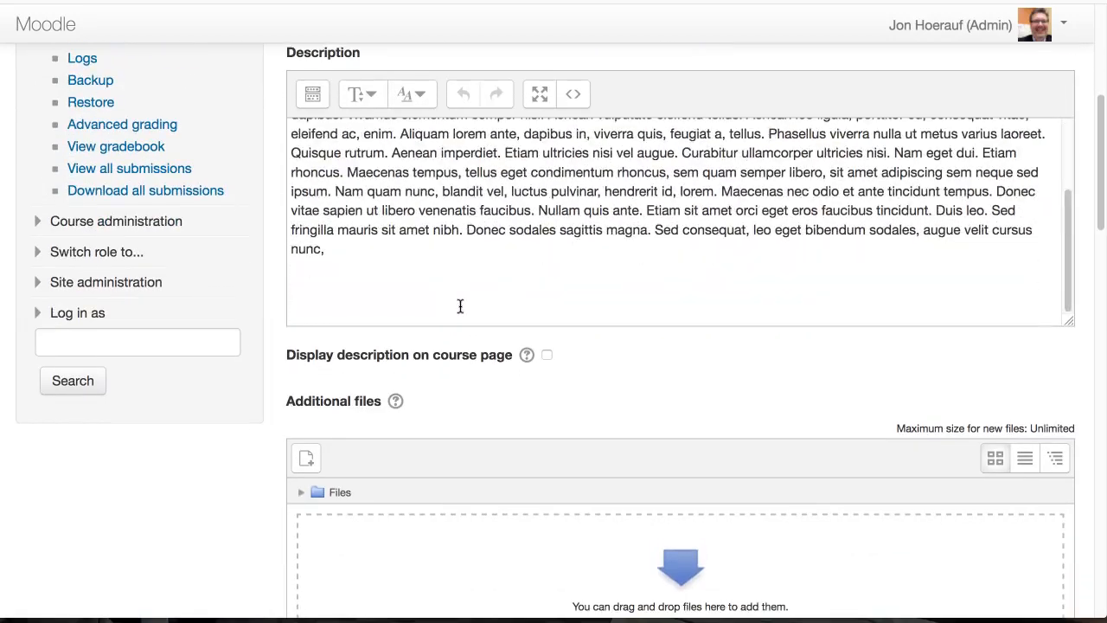
scroll(460, 306, "down", 10)
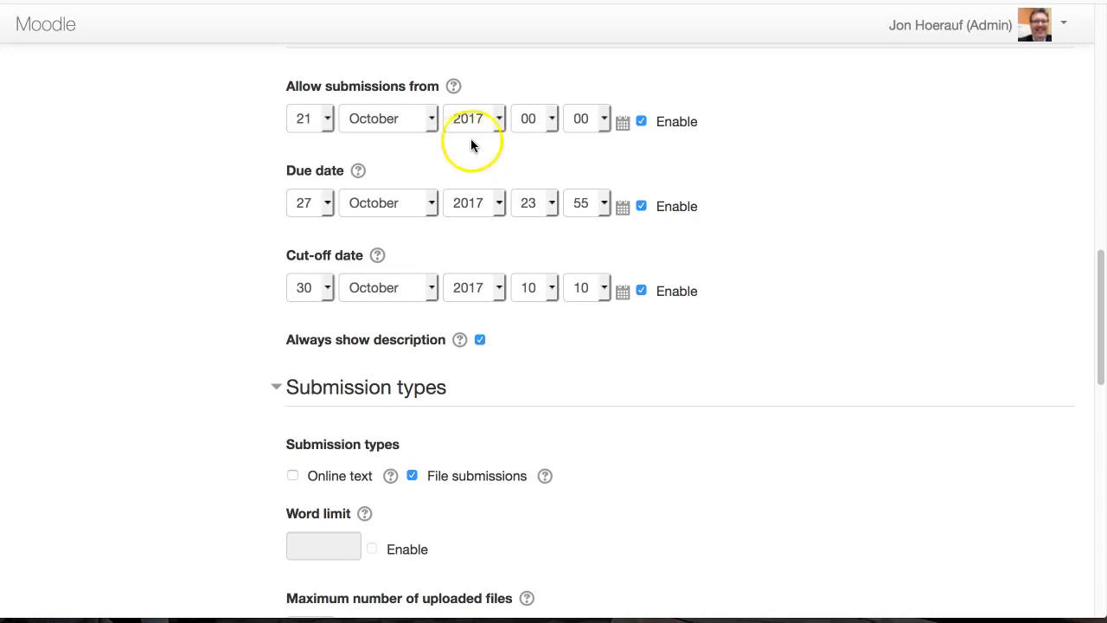
left_click(499, 125)
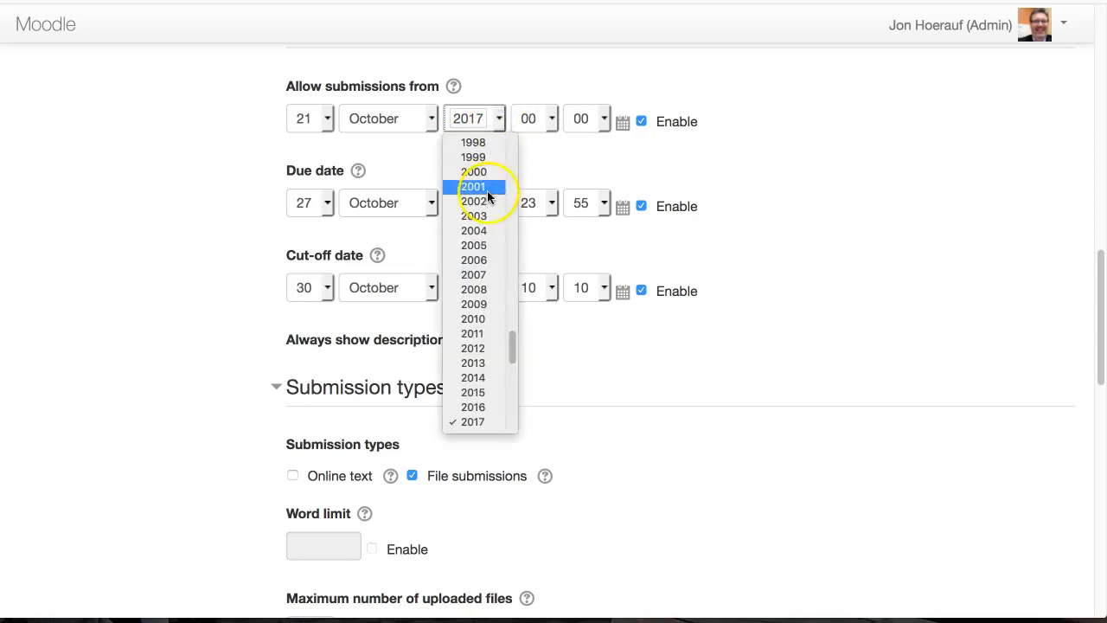
scroll(473, 407, "down", 1)
left_click(473, 403)
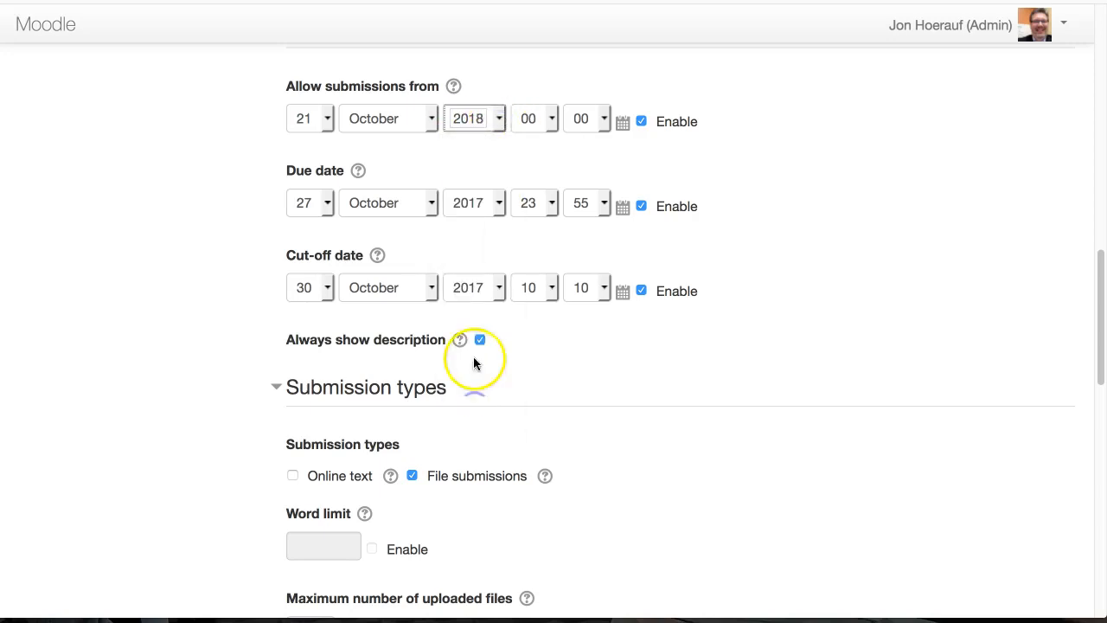
scroll(458, 425, "down", 5)
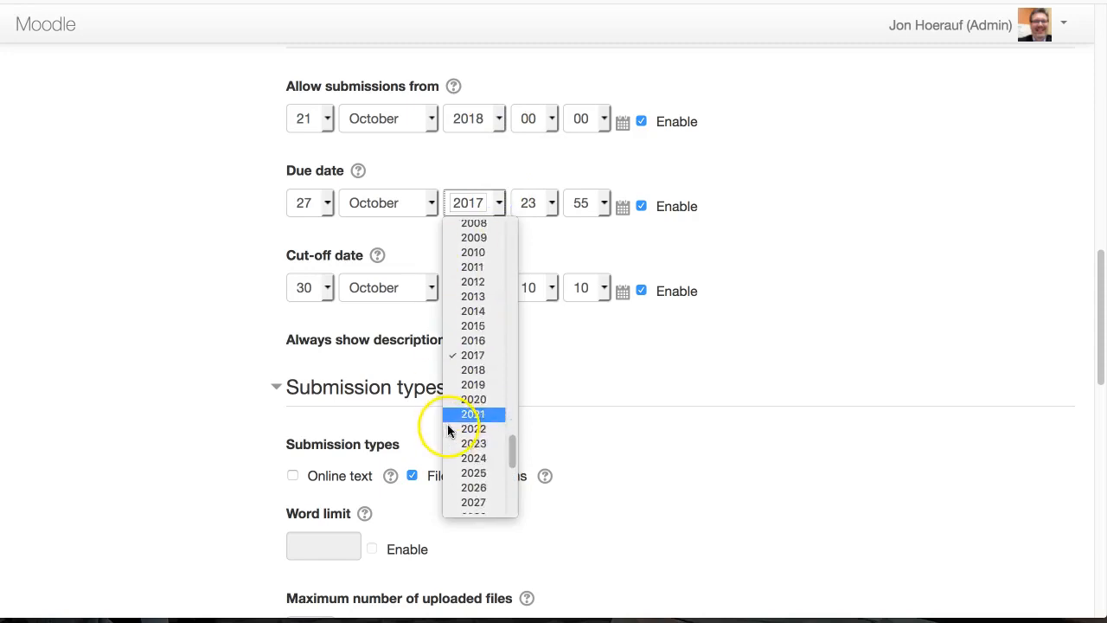
left_click(475, 294)
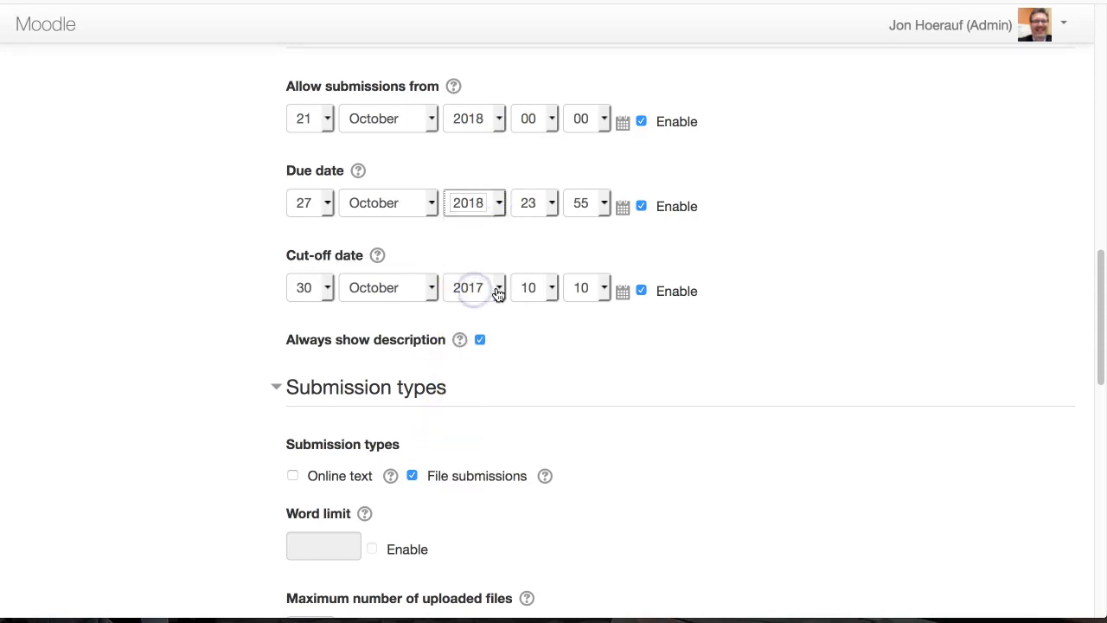
left_click(496, 289)
scroll(475, 420, "down", 4)
left_click(472, 396)
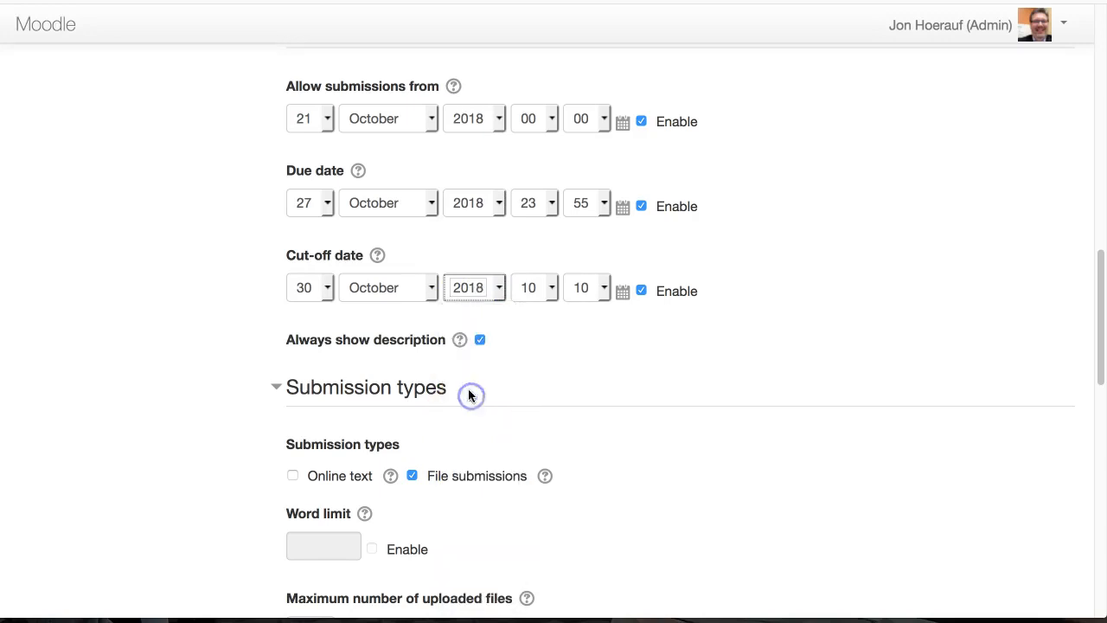
Set the month of Assignment 1's allow-submissions-from, due and cut-off dates to June
left_click(433, 120)
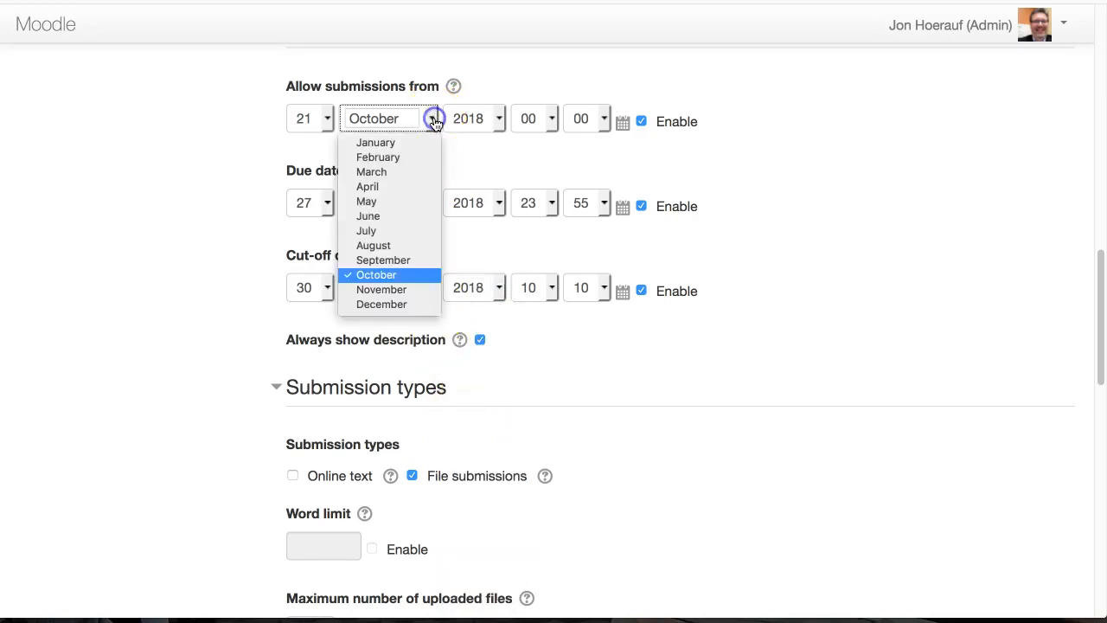
left_click(377, 215)
left_click(428, 207)
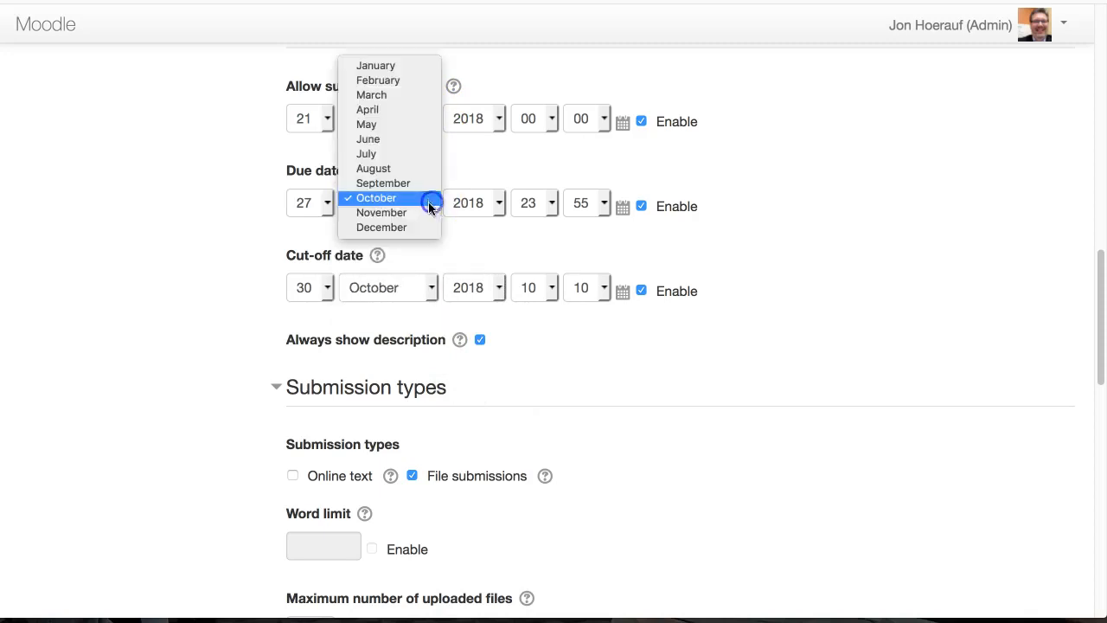
left_click(387, 139)
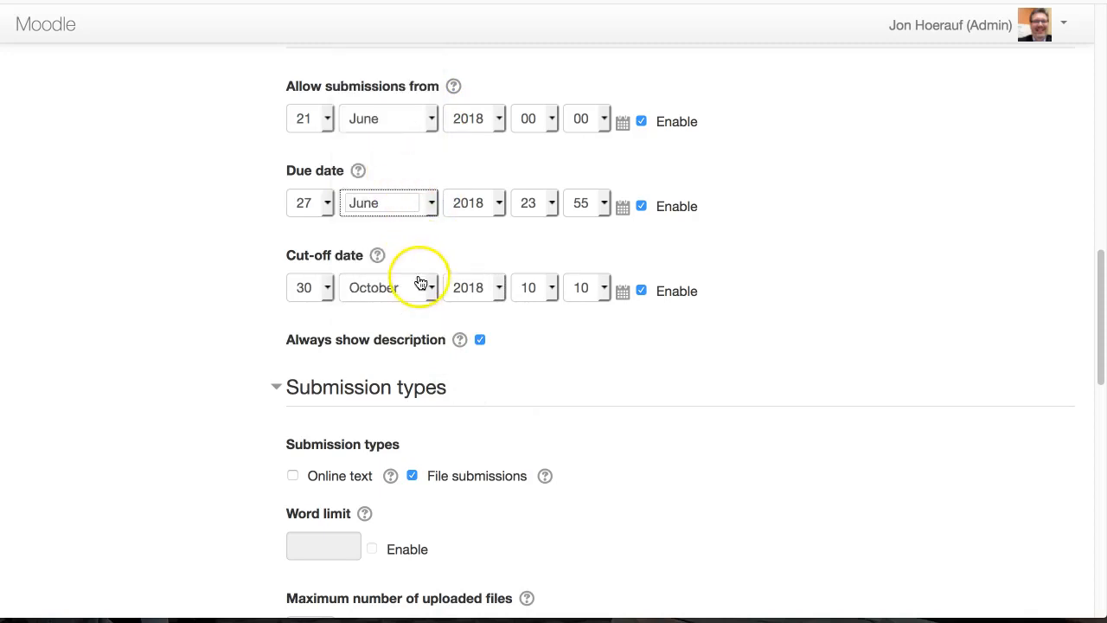
left_click(425, 289)
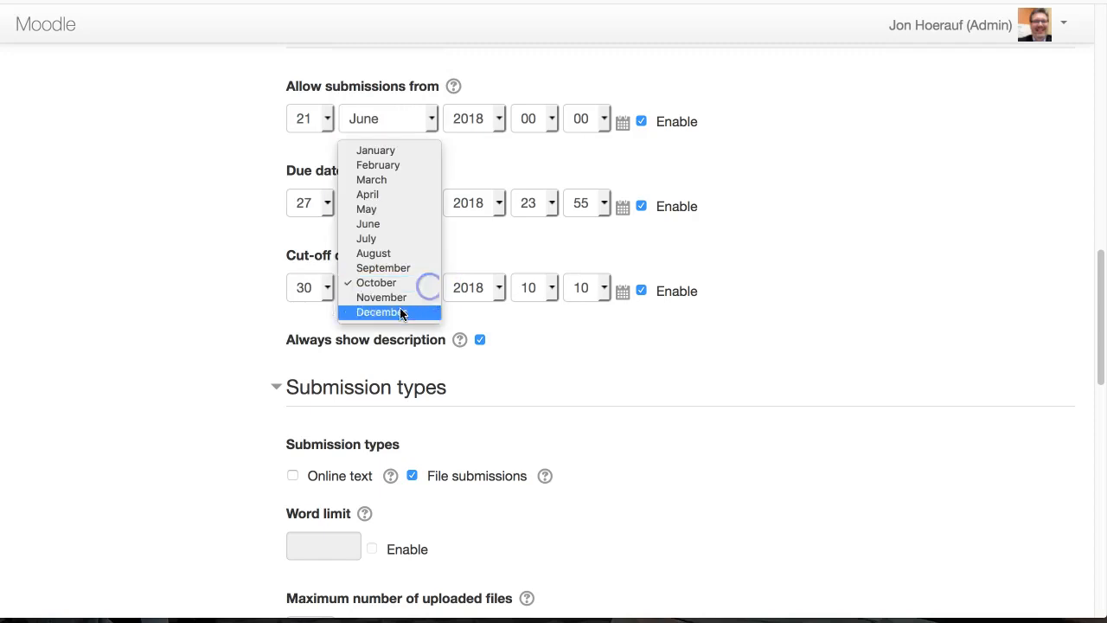
left_click(378, 223)
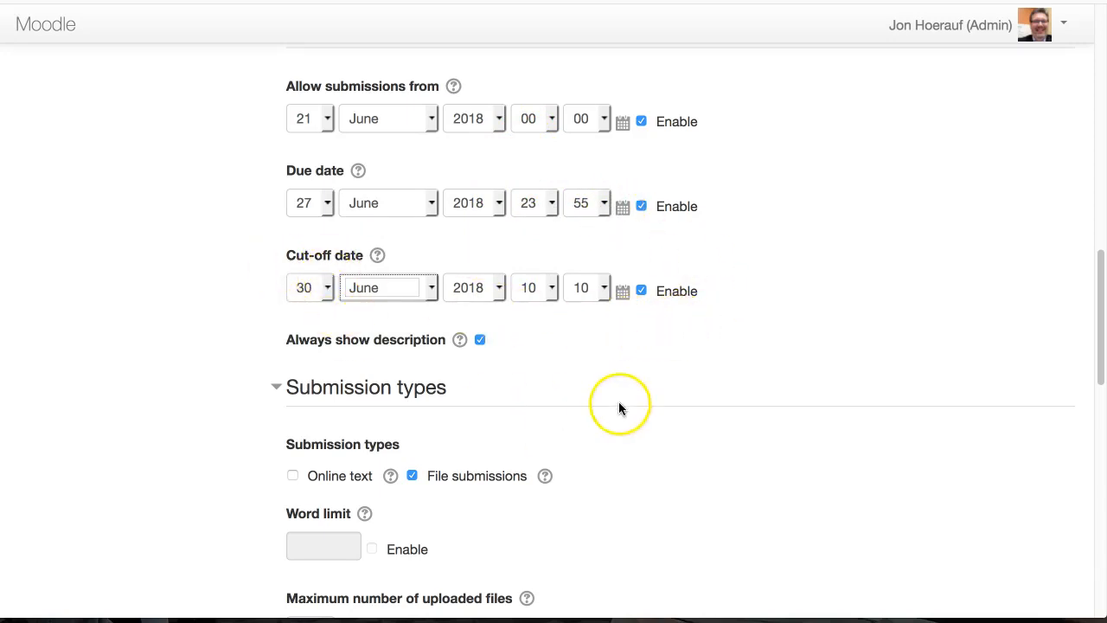
Save Assignment 1's updated settings, return to the Moodle For Faculty Import course, and look over the start of its page
scroll(617, 405, "down", 6)
scroll(547, 452, "down", 5)
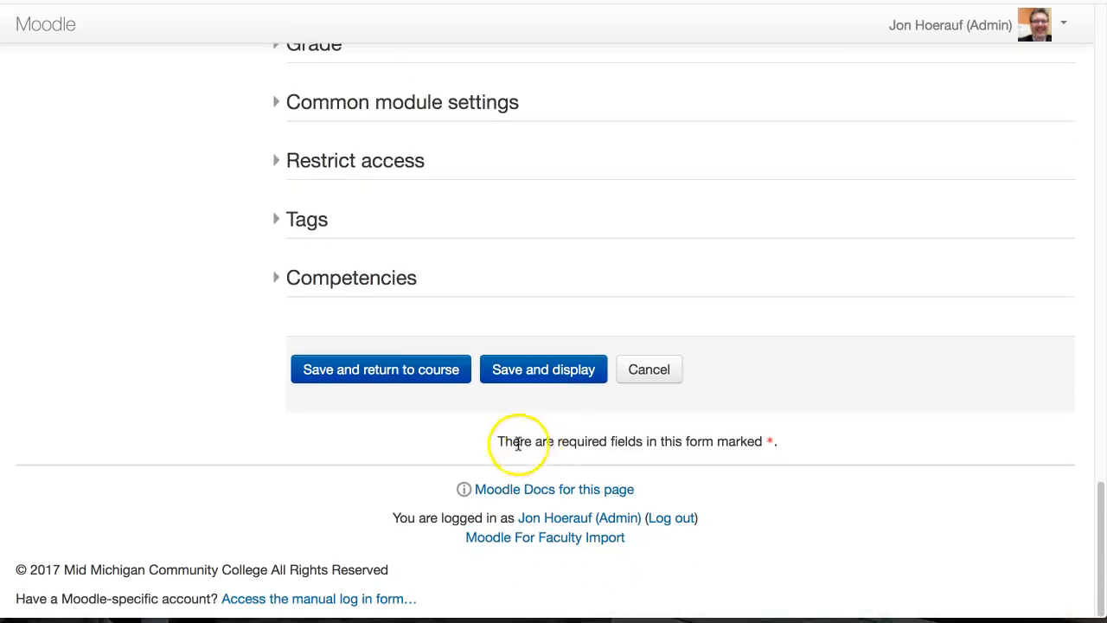
left_click(425, 374)
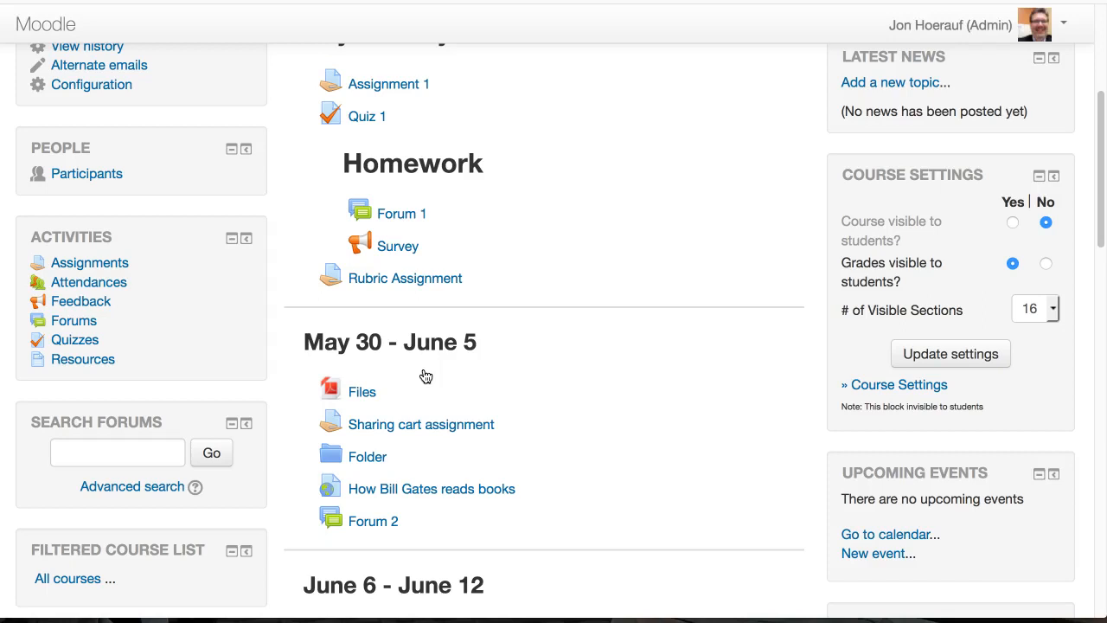
left_click(512, 350)
scroll(511, 350, "up", 4)
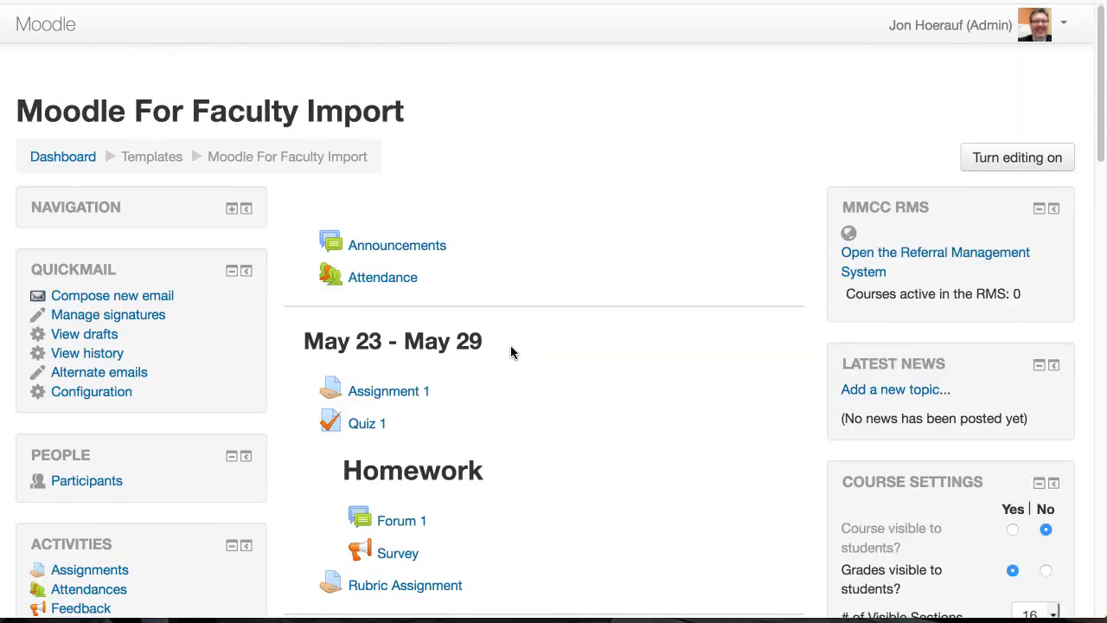